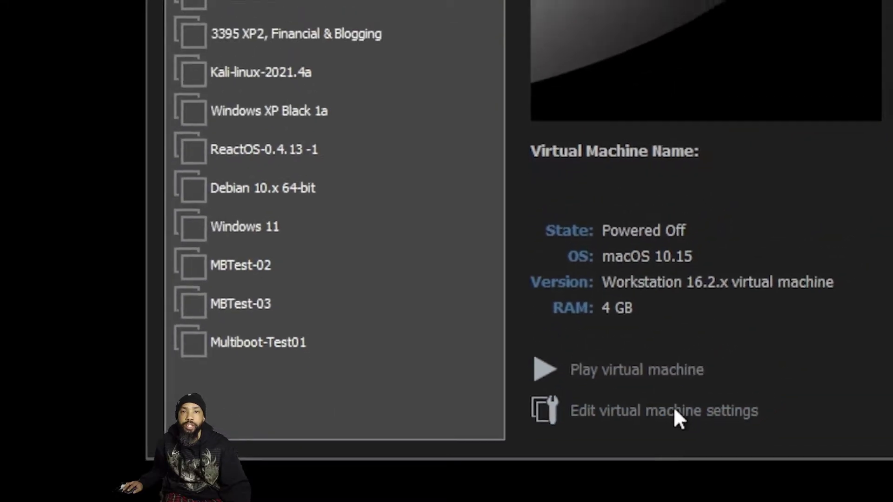
Point the Catalina VM's CD/DVD (SATA) drive to the VMware Tools ISO in Downloads.
click(716, 380)
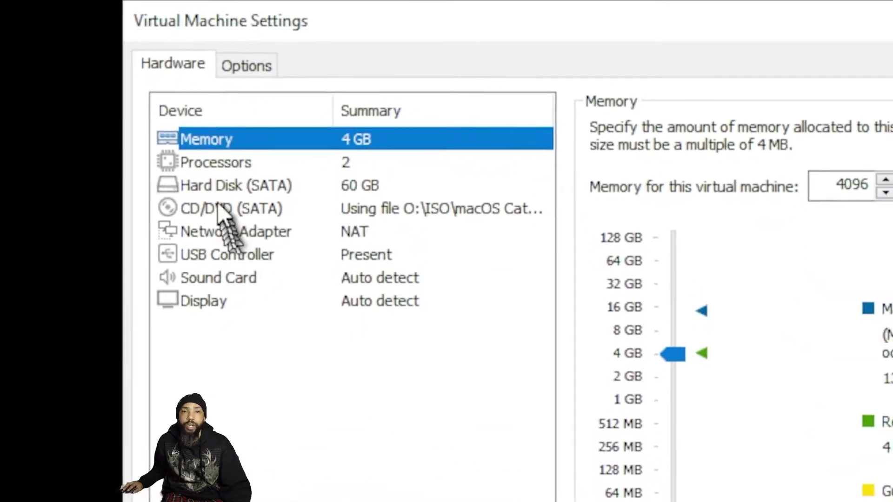
click(235, 179)
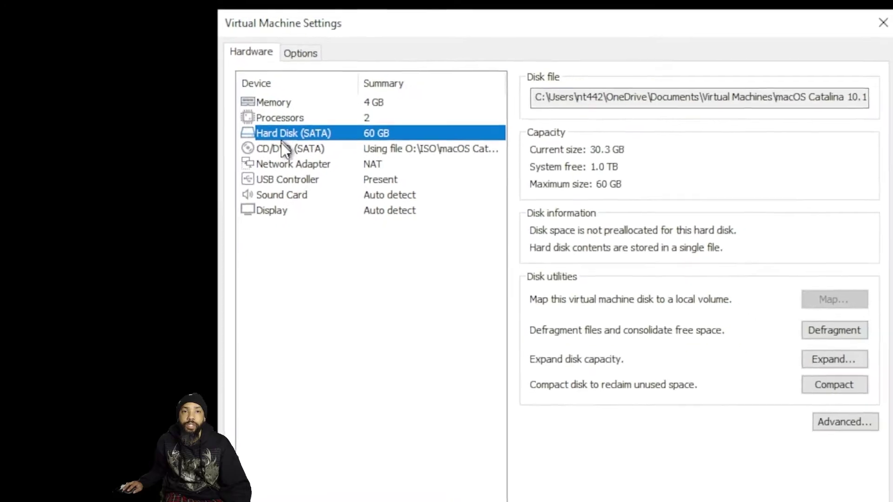
click(233, 192)
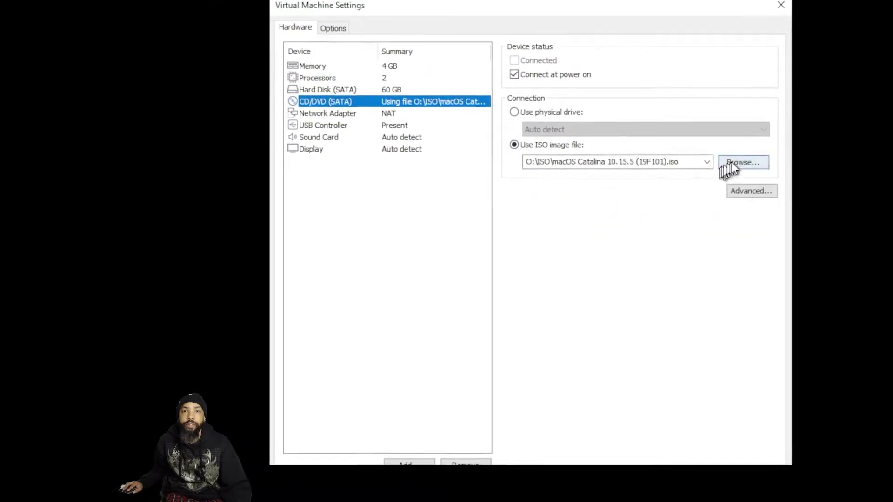
click(772, 203)
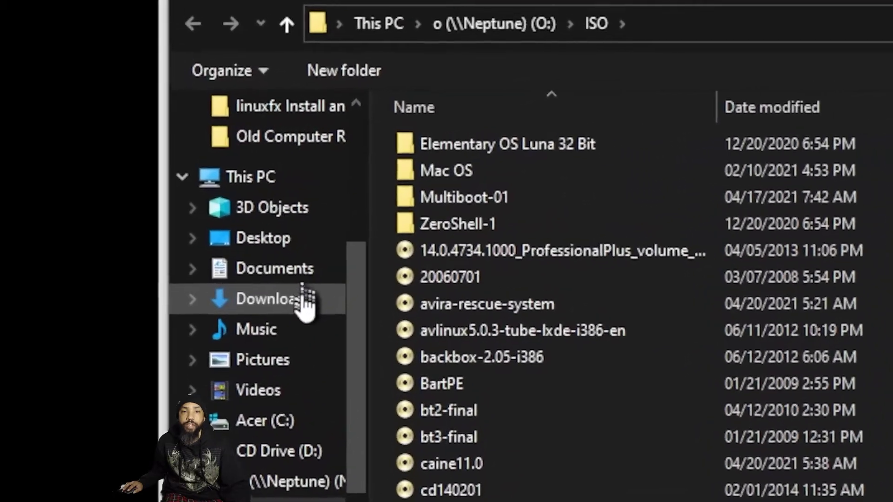
click(309, 262)
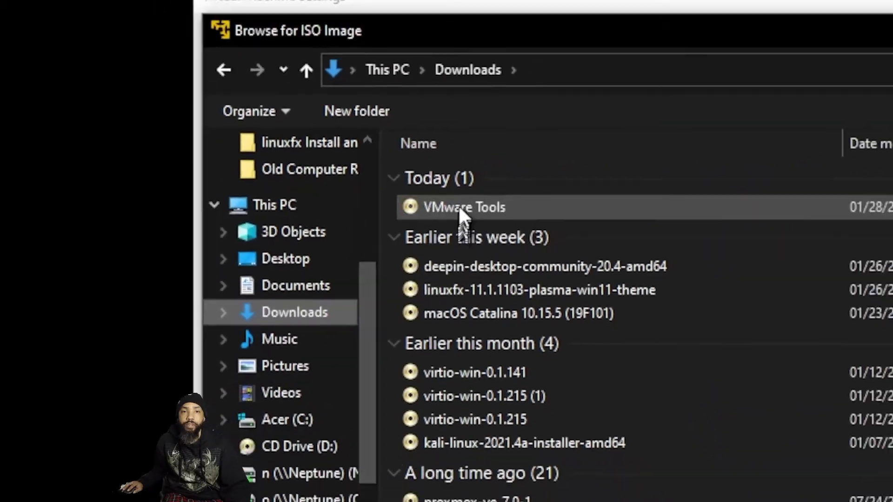
click(458, 206)
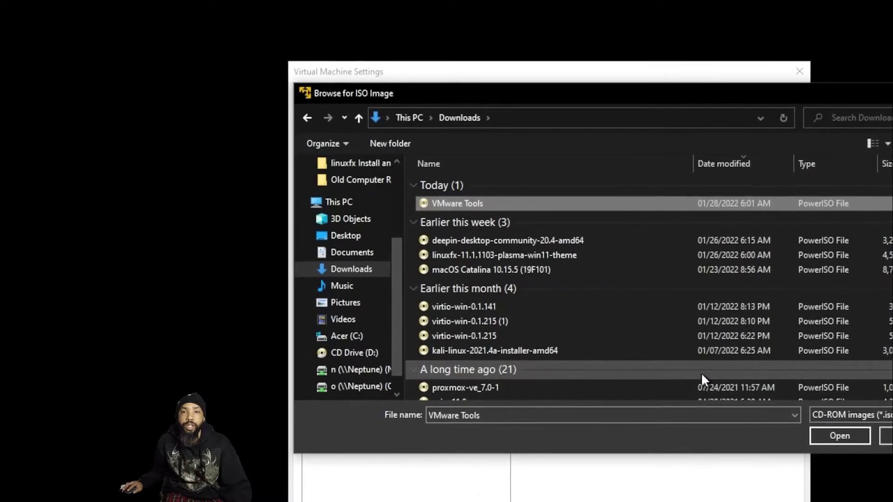
click(835, 425)
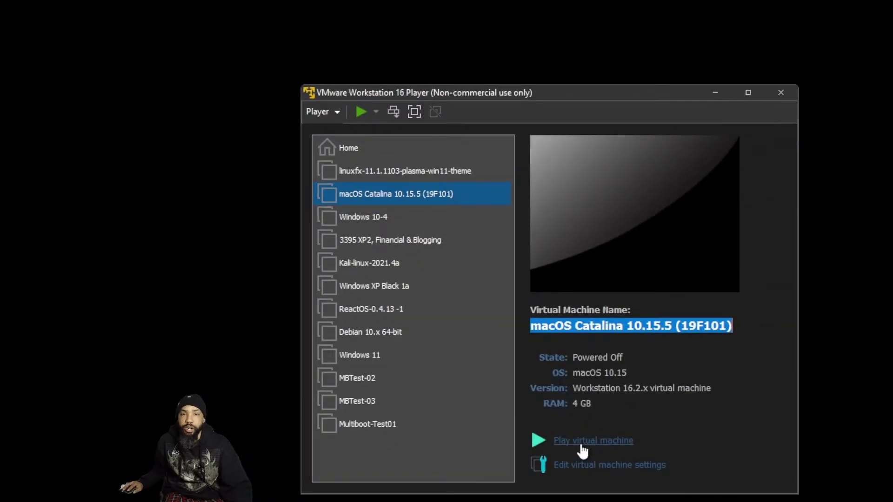
Power on the macOS Catalina VM and wait for its login screen.
click(582, 443)
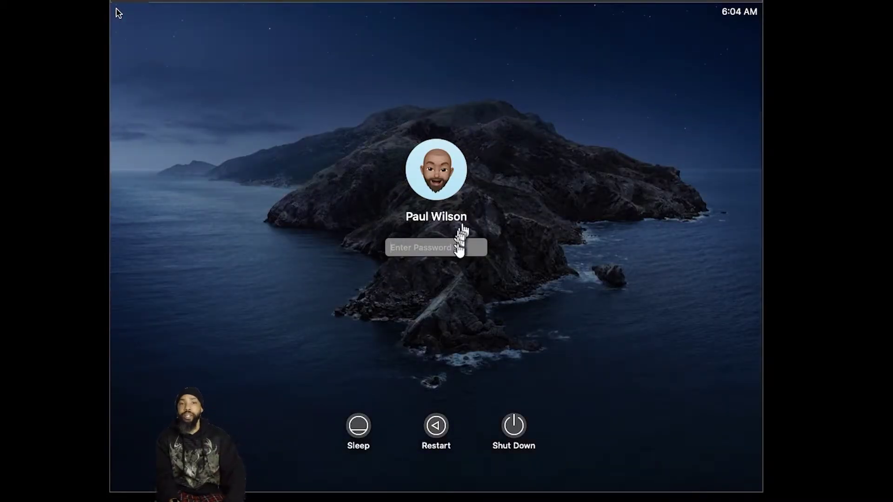
Sign in to the Catalina user account with the account password.
click(451, 249)
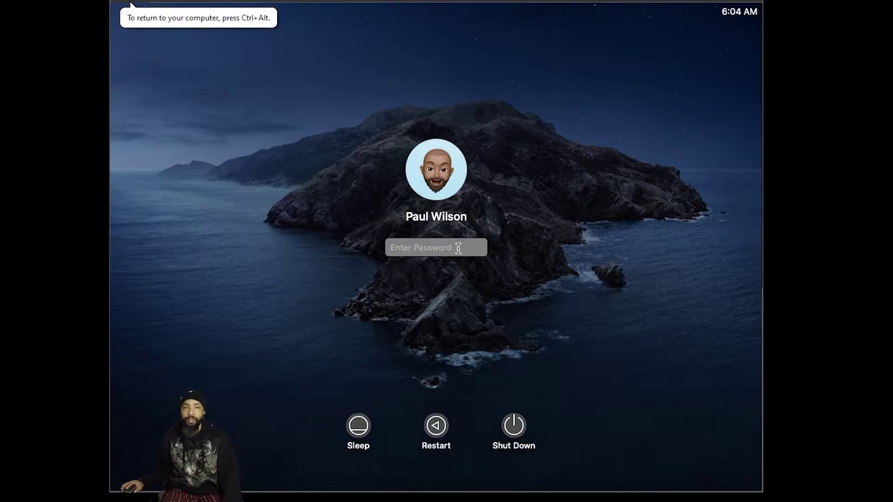
text(•••••)
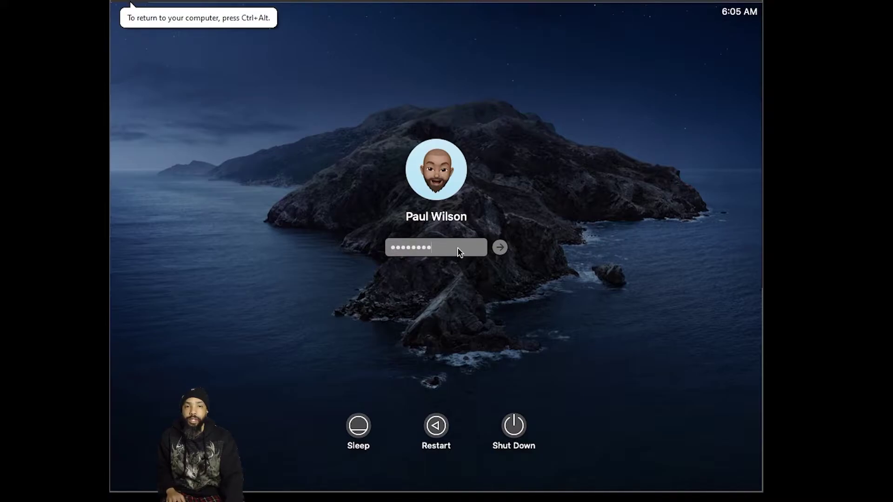
text(•••)
key(Return)
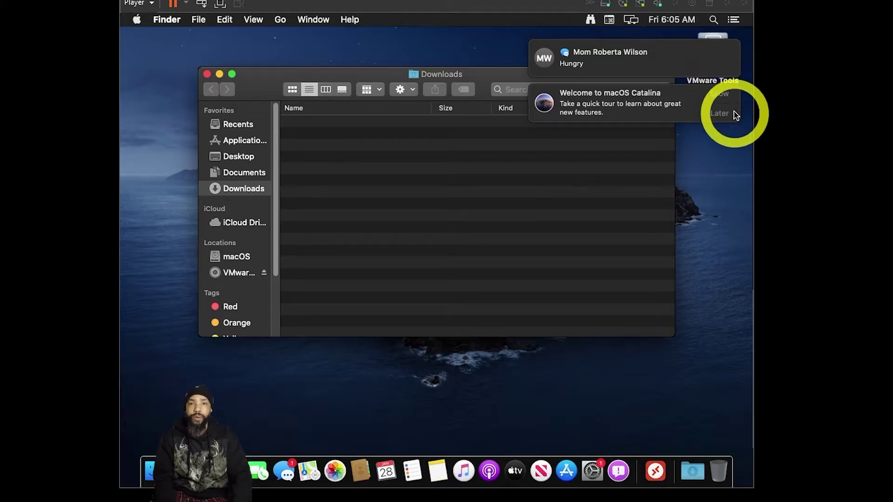
Defer the welcome notification, open the VMware Tools disc and launch Install VMware Tools.
click(720, 74)
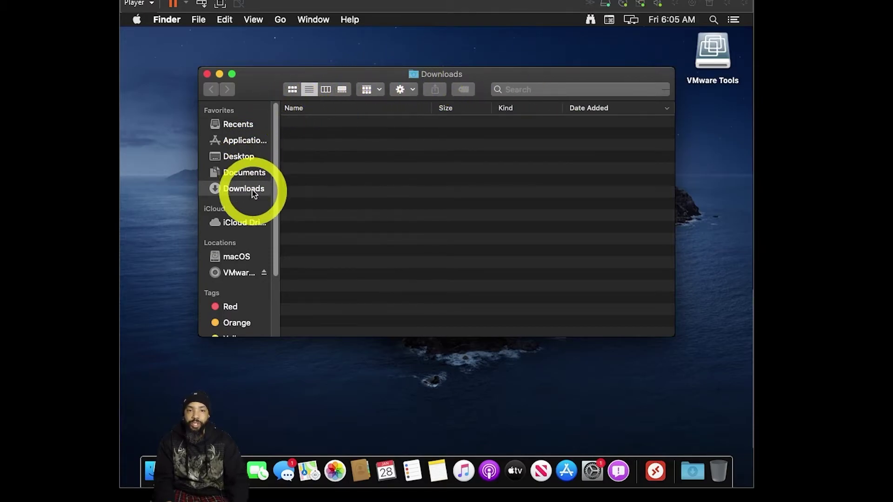
click(238, 272)
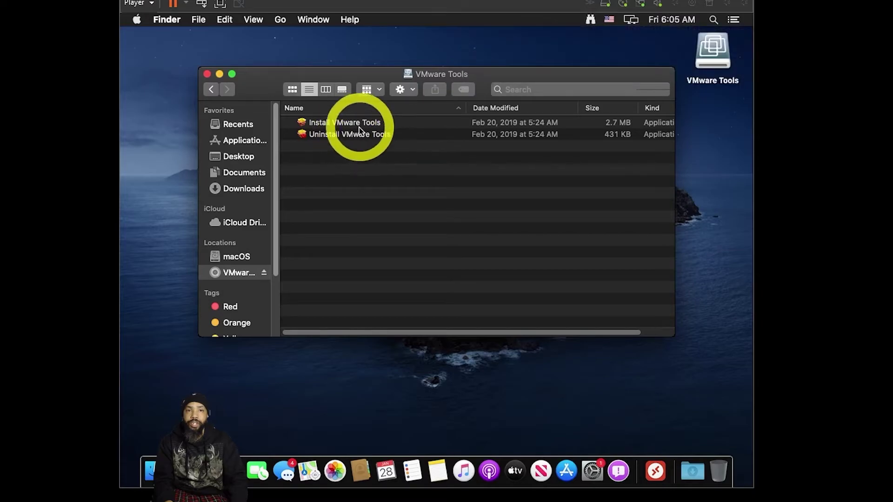
double_click(357, 124)
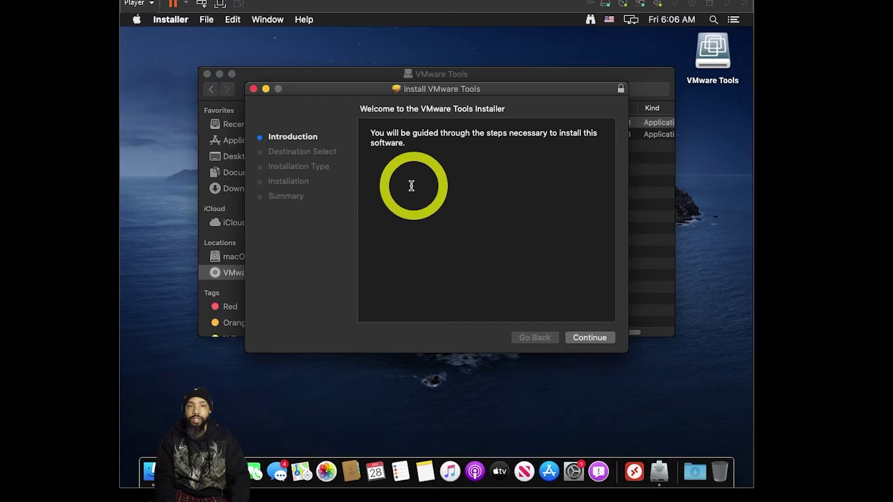
Run the standard install, accept the restart requirement, and authorize with the admin password.
click(590, 339)
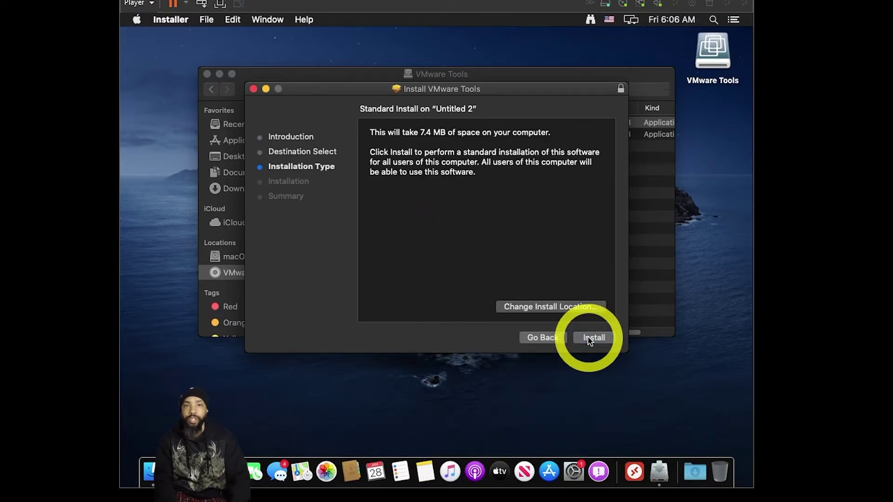
click(590, 339)
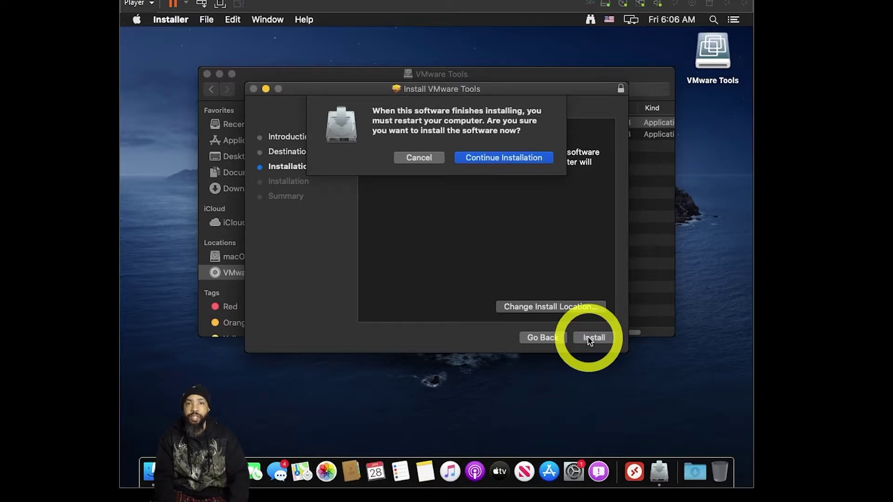
click(478, 160)
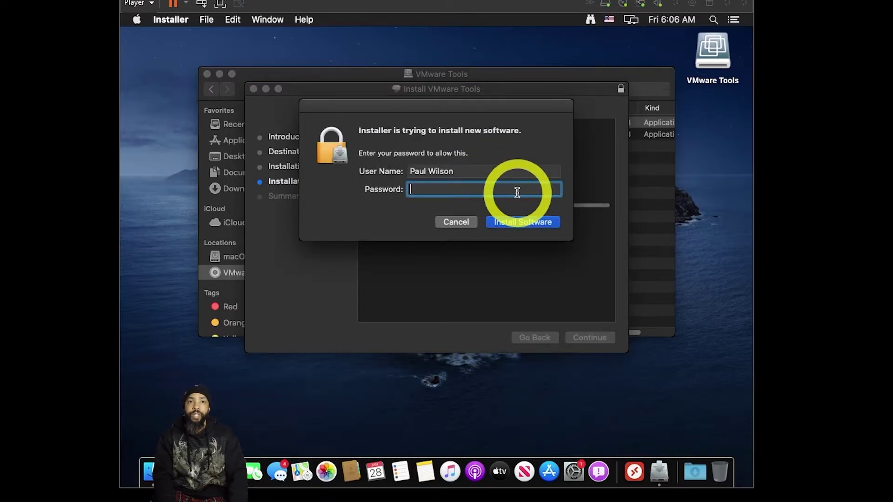
text(••)
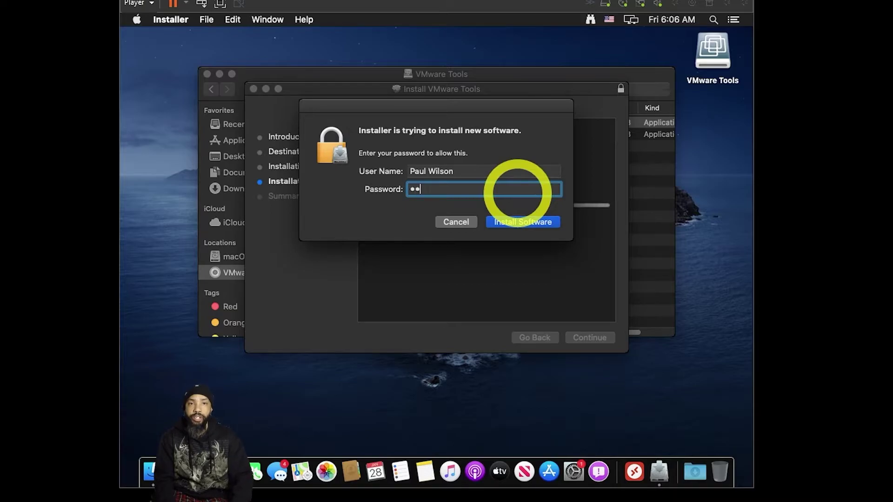
text(••••)
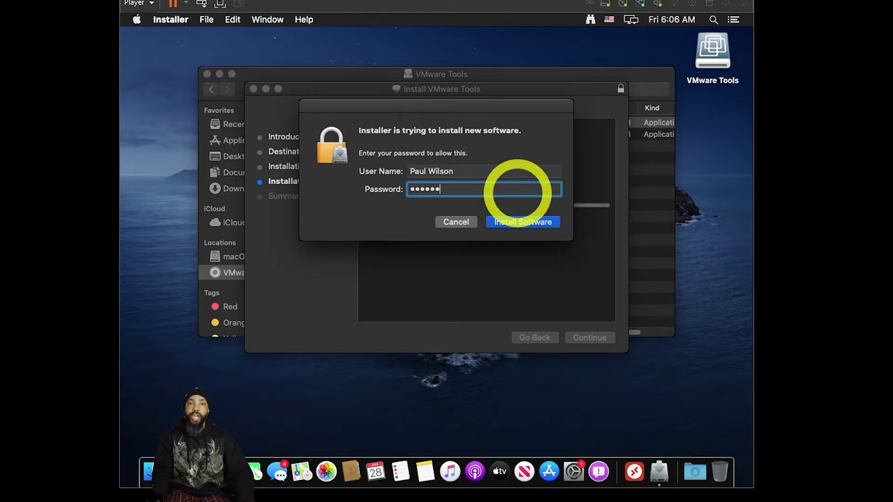
text(••)
key(Return)
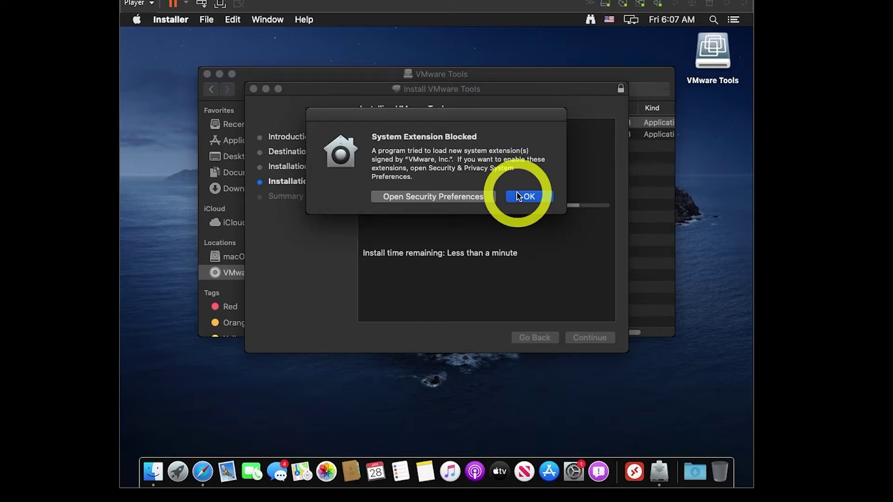
Dismiss the System Extension Blocked alert and reach Security & Privacy's General settings.
click(518, 196)
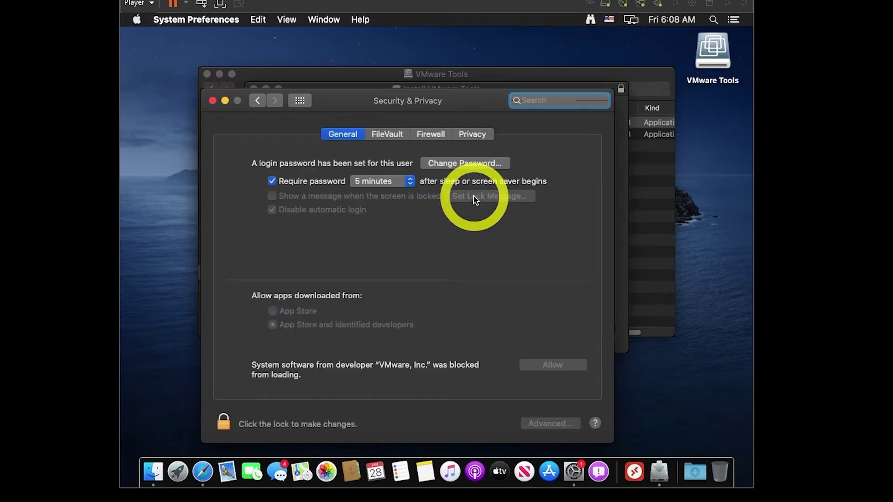
click(384, 133)
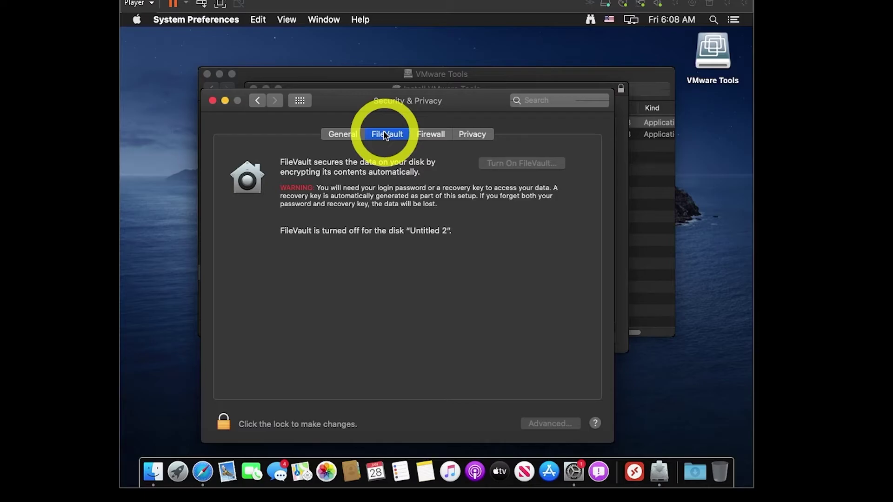
click(359, 134)
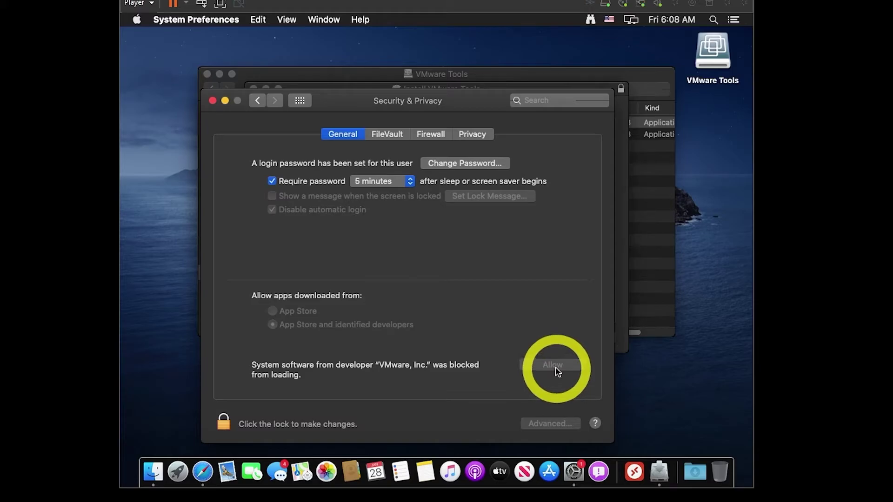
Unlock with the admin password, allow VMware, Inc.'s software, then relock the pane.
click(291, 425)
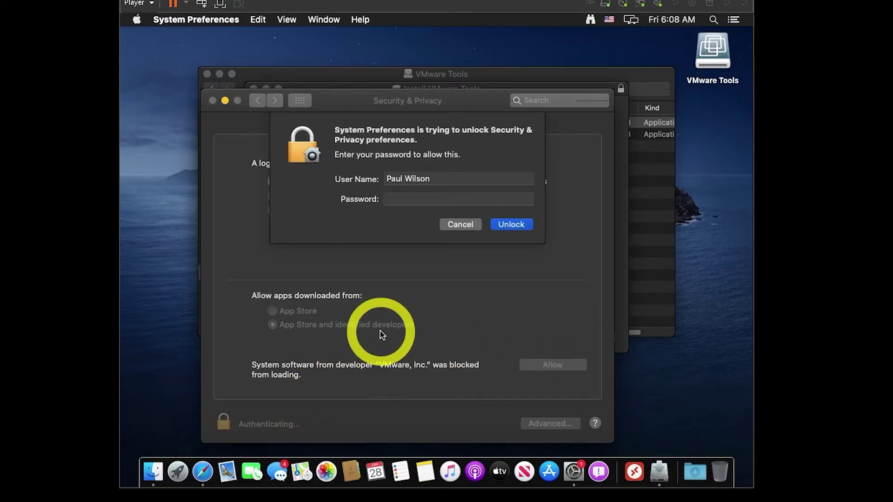
text(••••••••)
click(500, 226)
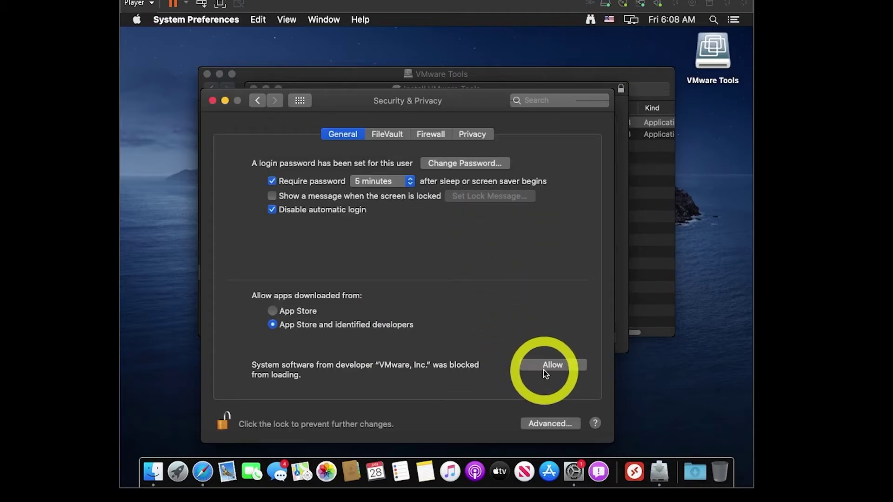
click(547, 367)
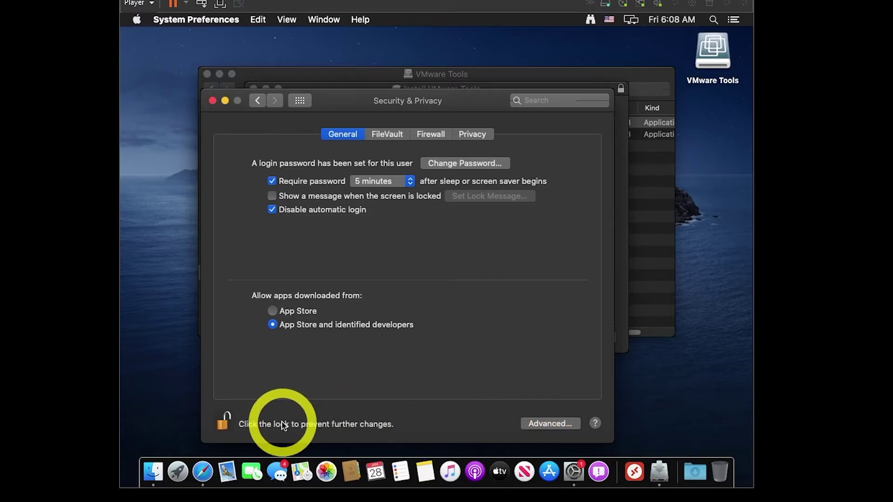
click(223, 421)
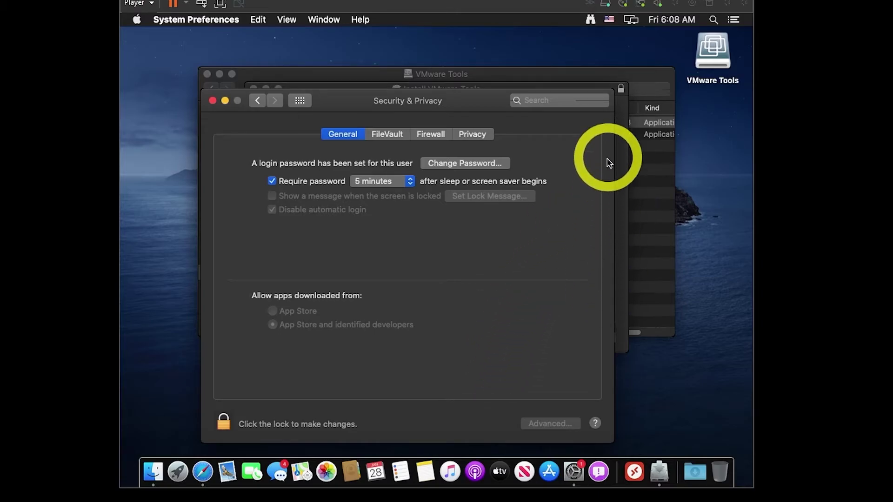
Close Security & Privacy and restart the guest from the VMware Tools installer.
click(212, 100)
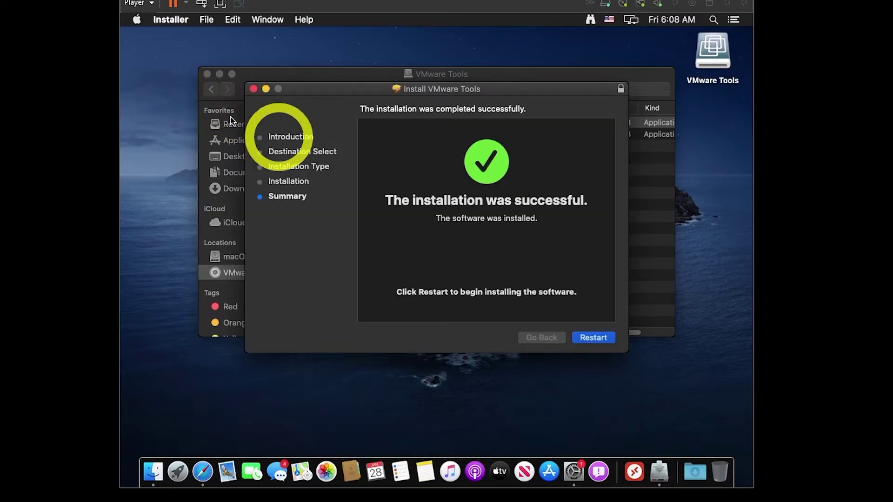
click(592, 338)
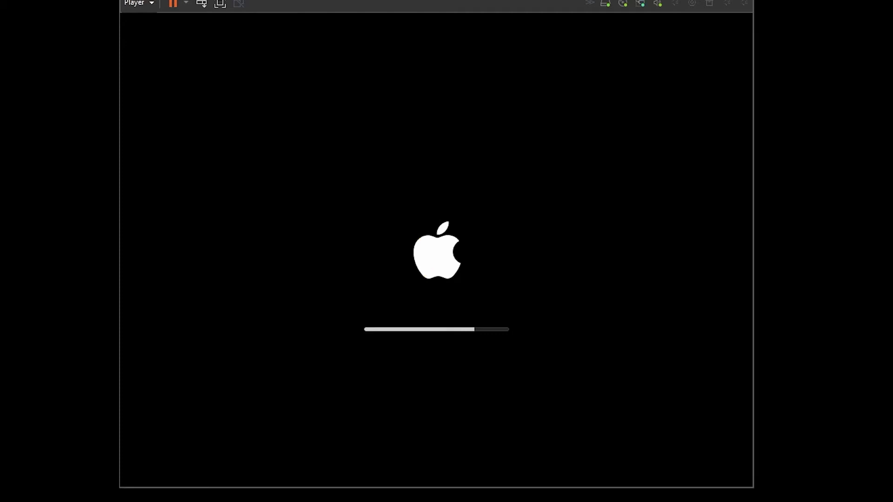
Log back into the Catalina user account with the account password after the restart.
click(512, 257)
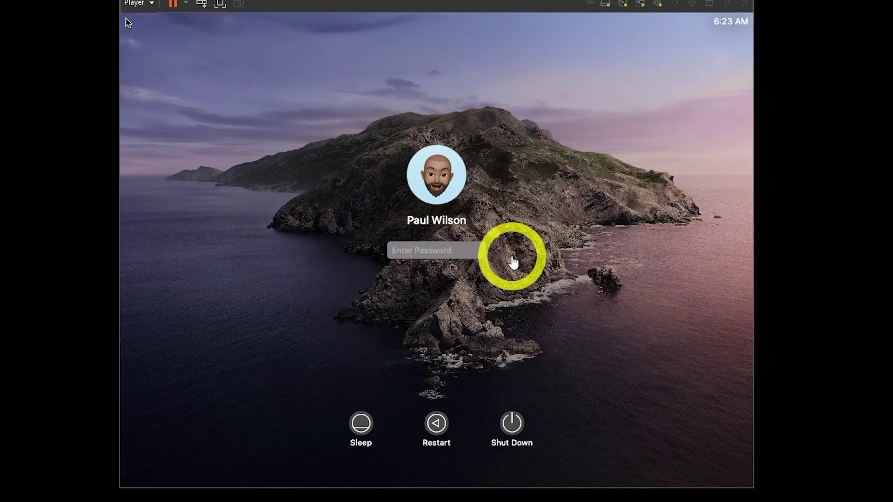
click(438, 247)
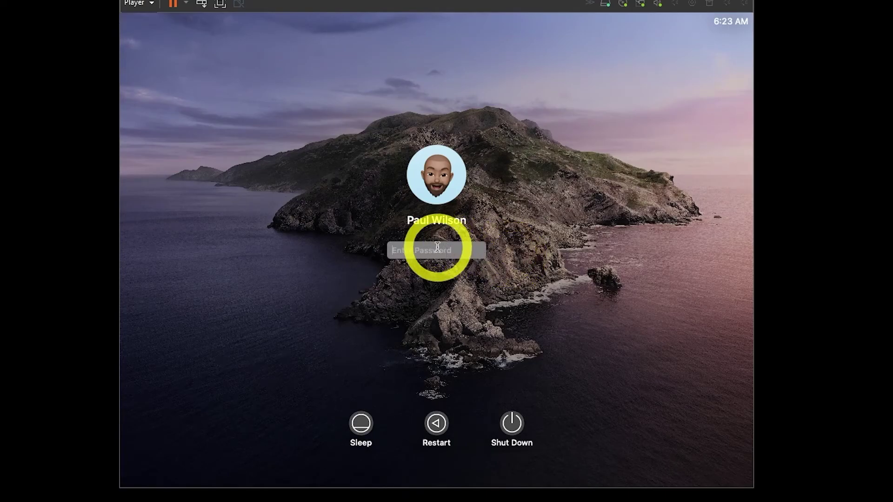
text(••••••••)
key(Return)
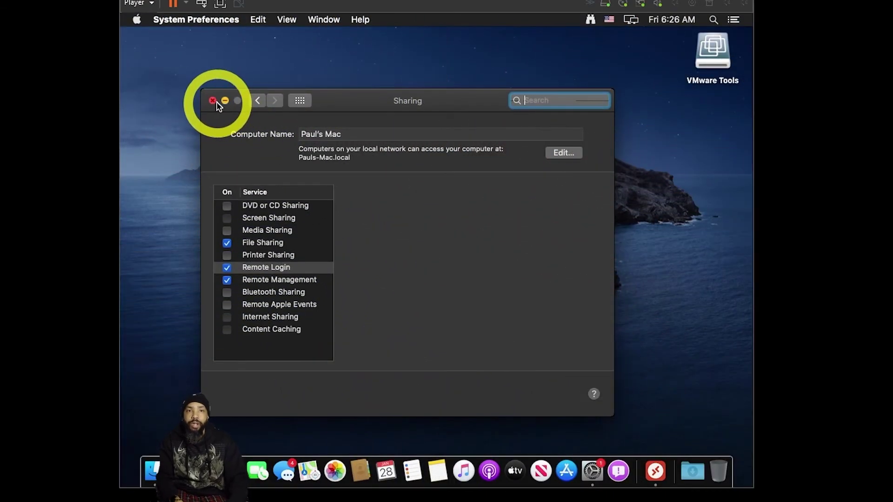
In Displays, try a Scaled resolution, then reselect Default for display and go back.
click(214, 101)
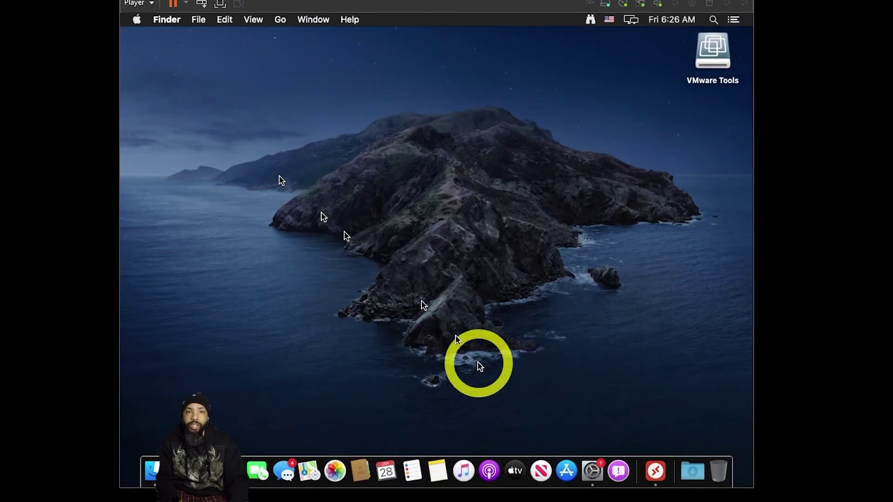
click(594, 479)
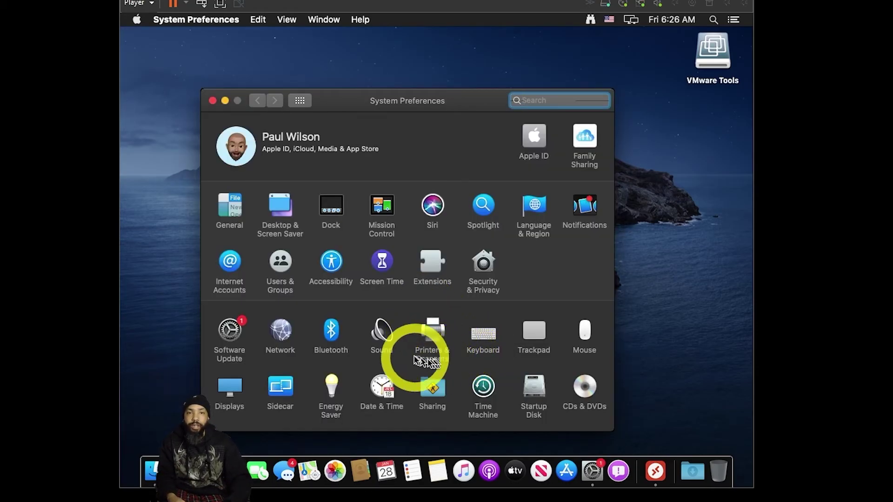
click(238, 392)
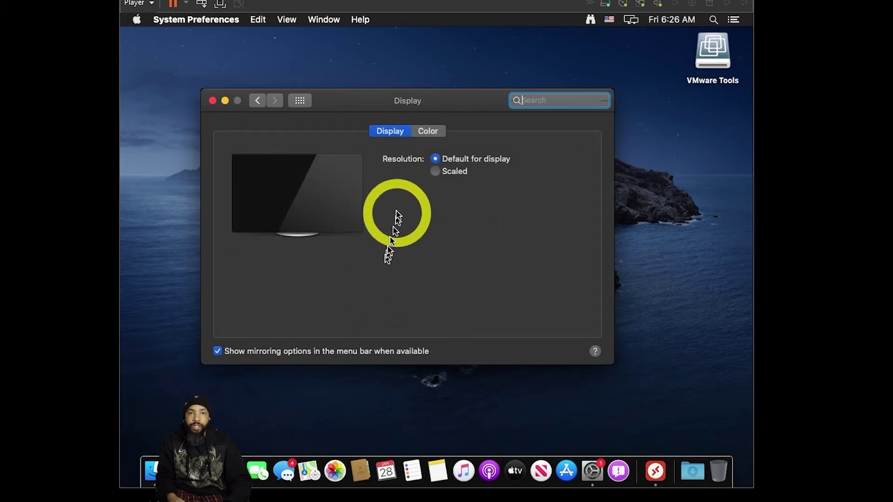
click(441, 175)
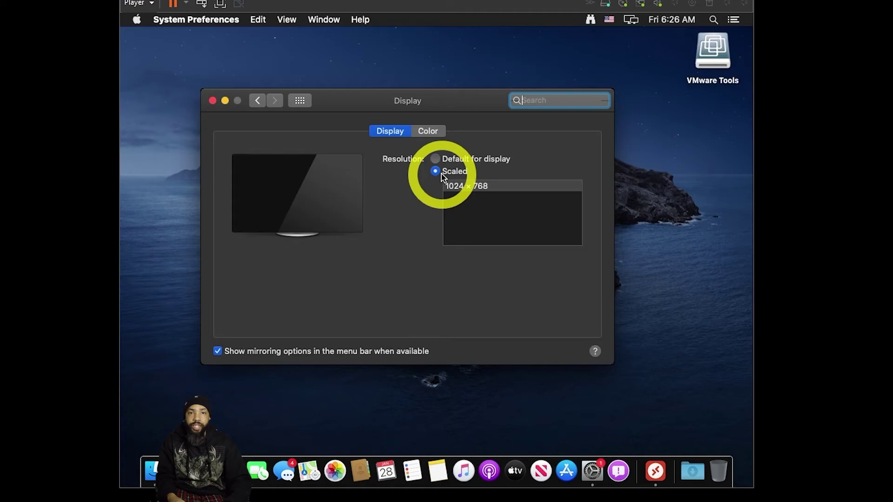
click(471, 198)
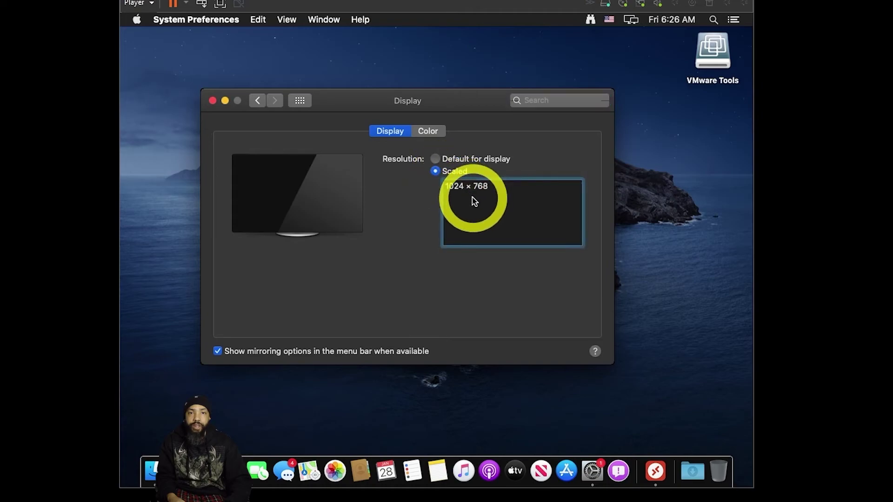
click(435, 161)
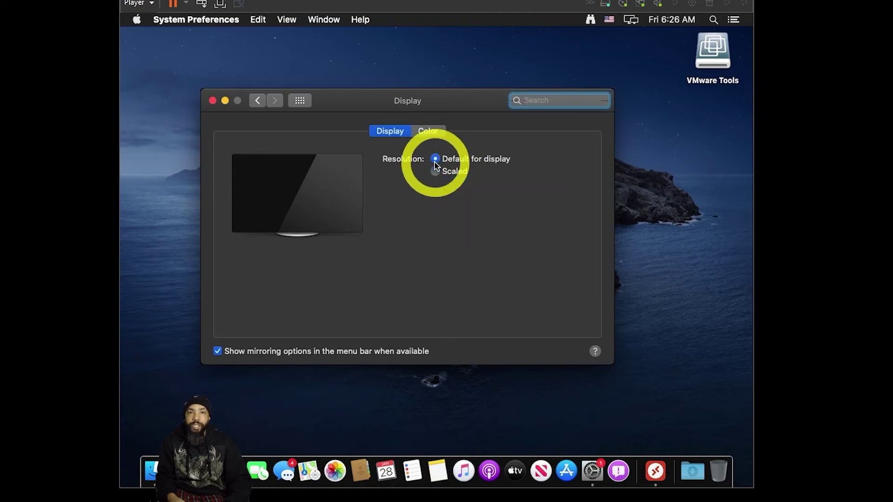
click(258, 101)
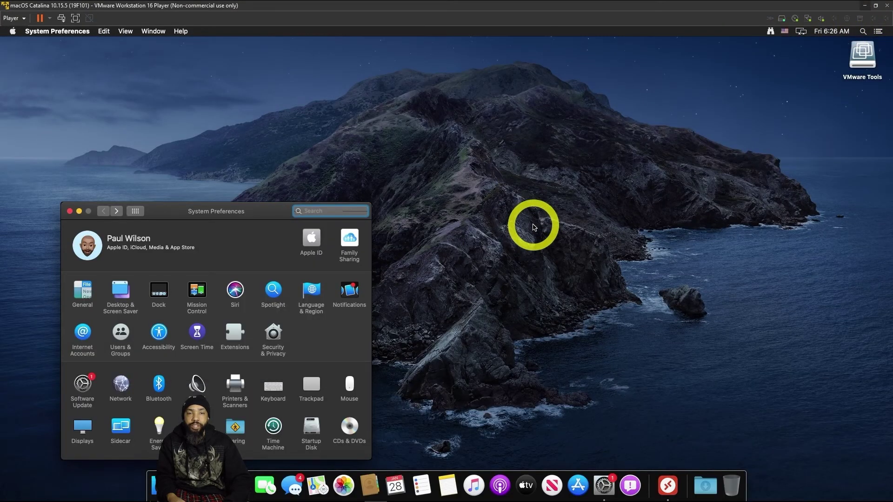
Switch the Catalina guest to full screen and close System Preferences.
click(458, 252)
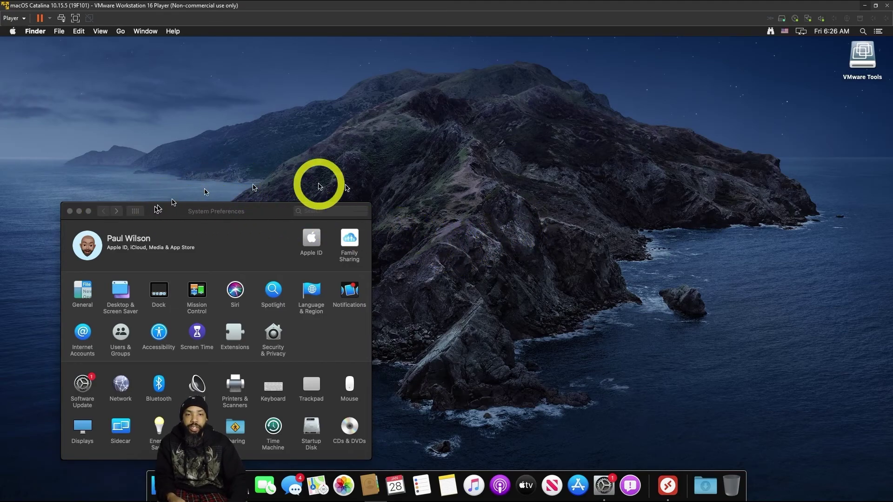
click(75, 18)
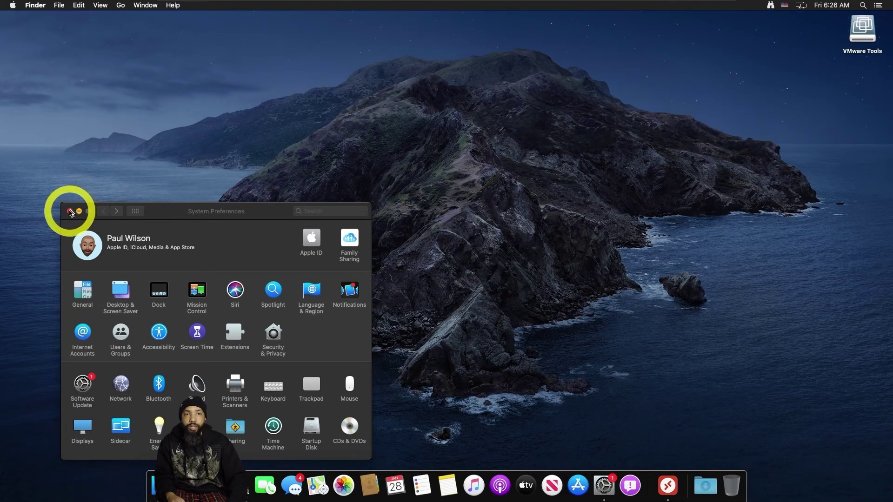
click(70, 212)
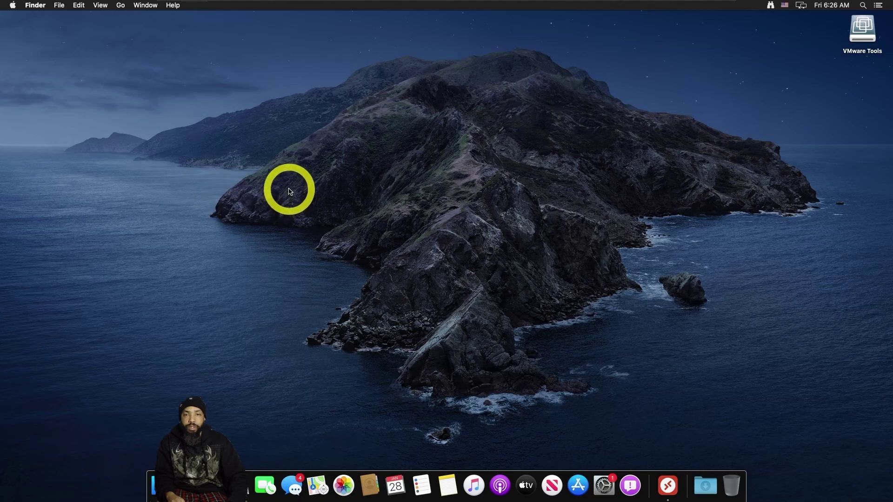